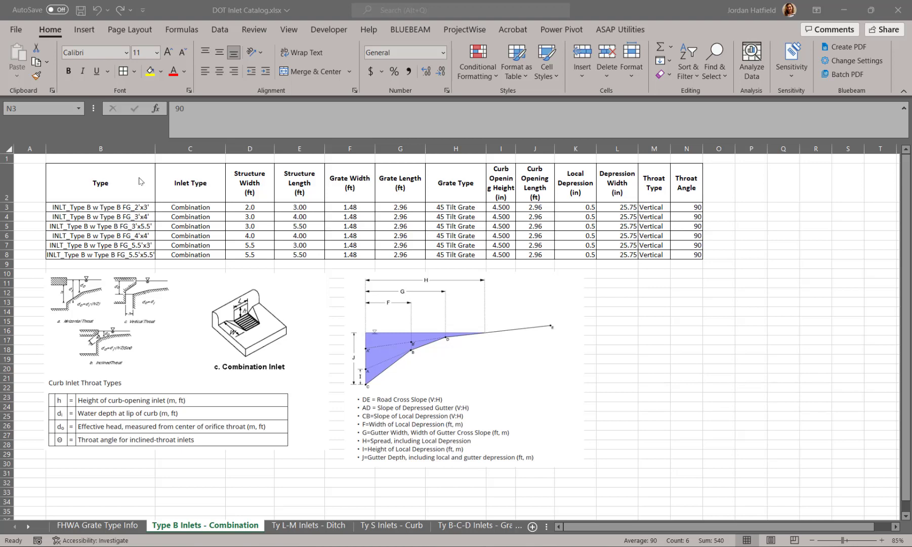
# Step: Open the Ty L-M Inlets - Ditch sheet and check the structure dimensions on the Type L median drain plate s67060 in Chrome
pyautogui.click(307, 528)
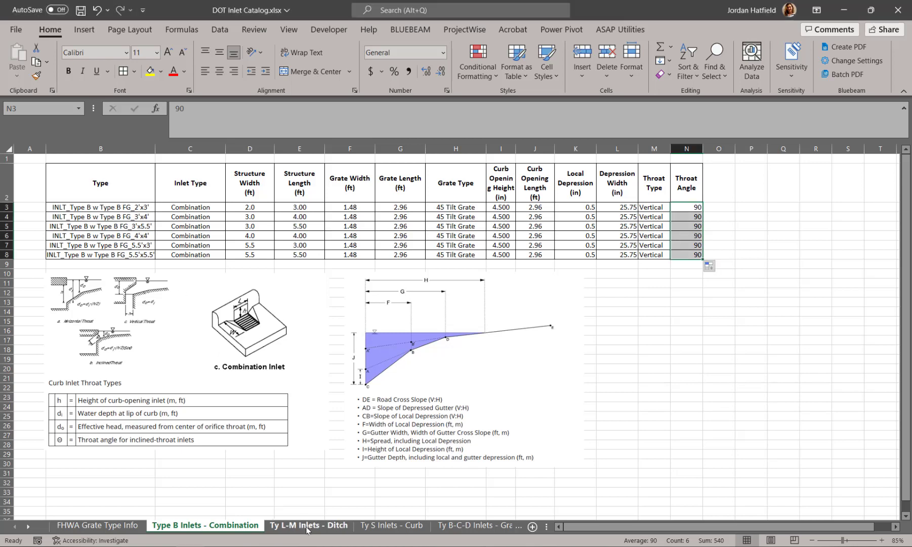
pyautogui.click(308, 528)
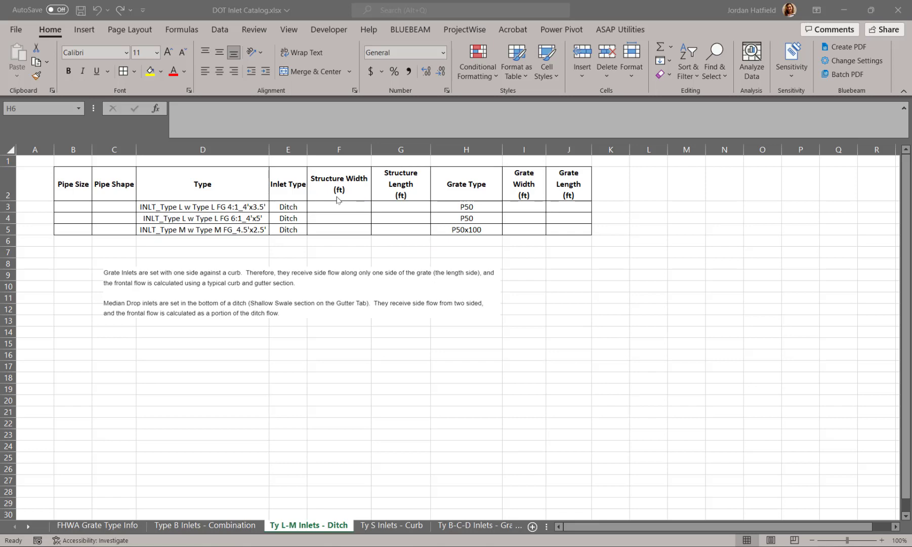
pyautogui.hotkey('alt', 'Tab')
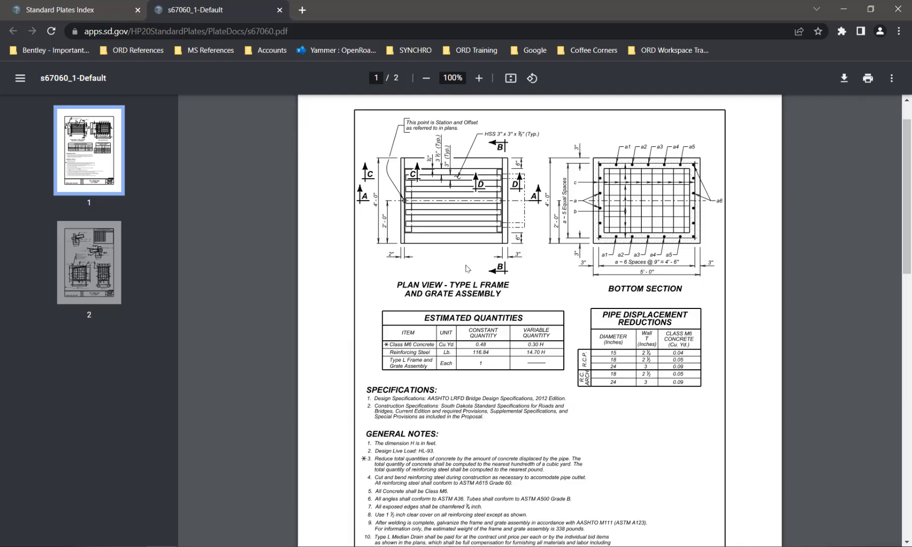
pyautogui.scroll(-20, 474, 307)
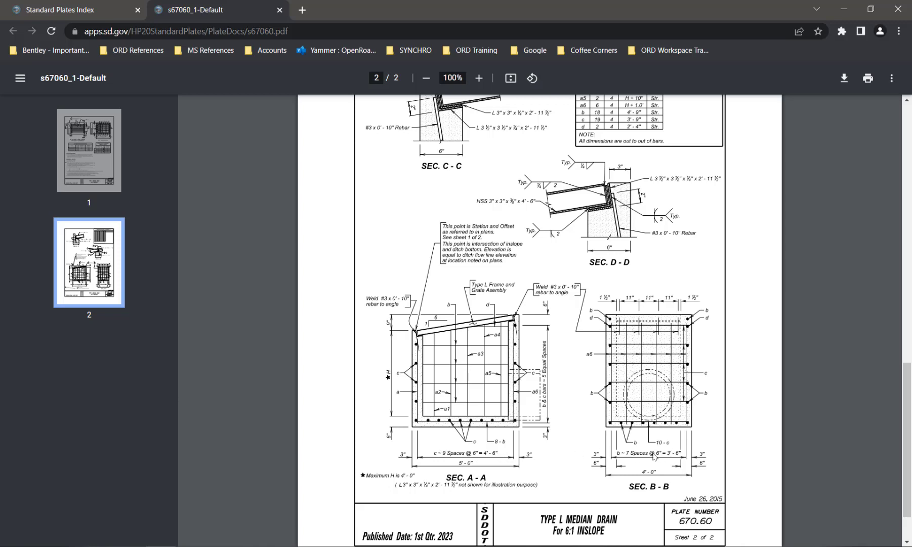
pyautogui.scroll(15, 653, 455)
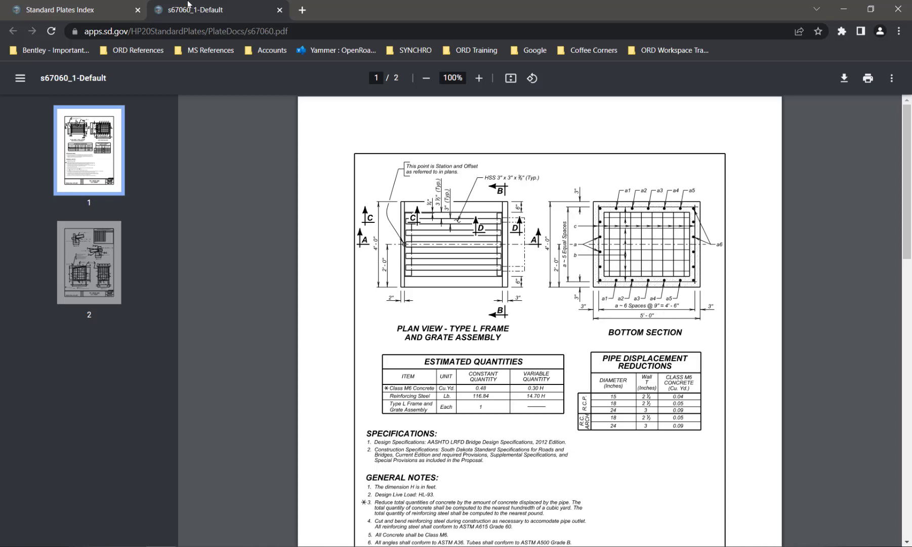
pyautogui.hotkey('alt', 'Tab')
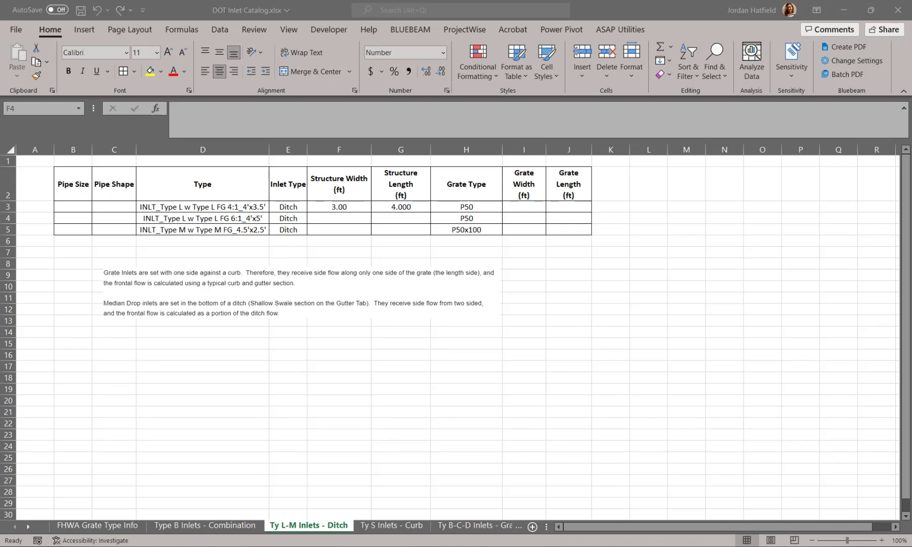
# Step: Look up the structure dimensions on the Type L plate s67061 and the Type M plate s67065 in Chrome
pyautogui.hotkey('alt', 'Tab')
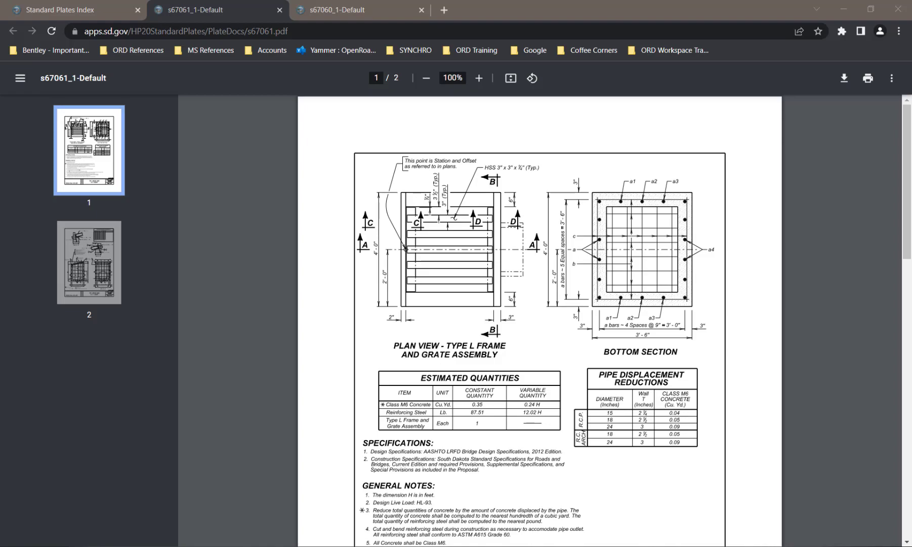
pyautogui.hotkey('alt', 'Tab')
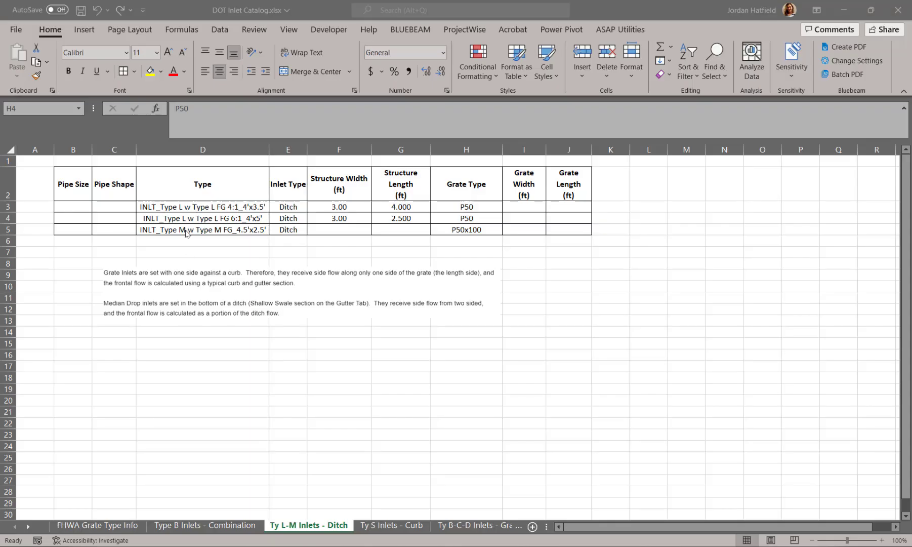
pyautogui.hotkey('alt', 'Tab')
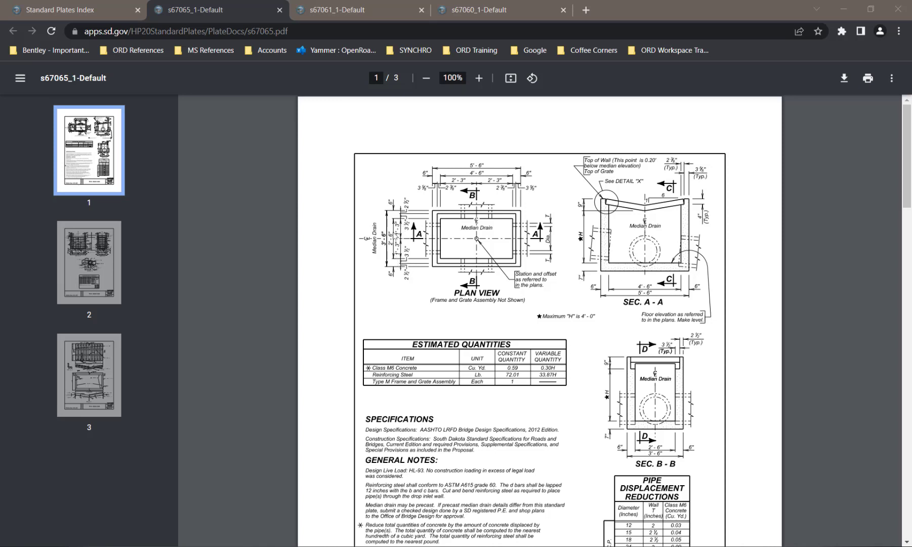
# Step: Return to the Excel catalog and narrow the Structure Width column on the ditch inlets sheet
pyautogui.hotkey('alt', 'Tab')
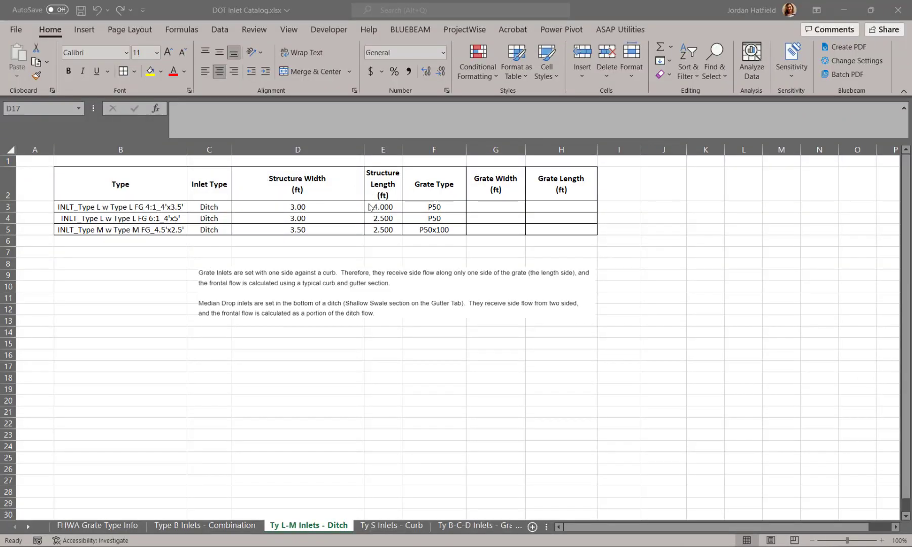
pyautogui.moveTo(364, 150); pyautogui.dragTo(324, 150)
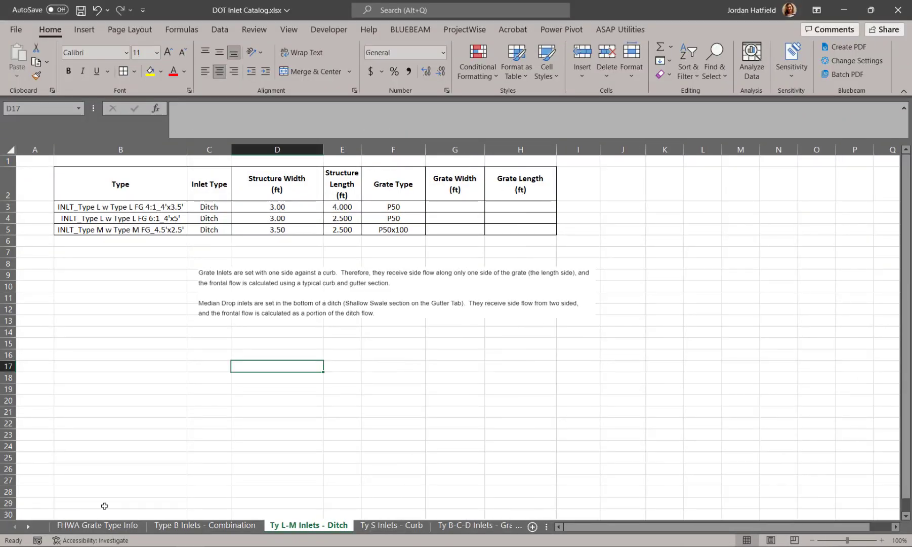
# Step: Examine the frame and grate drawings on plates s67065, s67061 and s67060 in Chrome for the ditch inlets' grate dimensions
pyautogui.hotkey('alt', 'Tab')
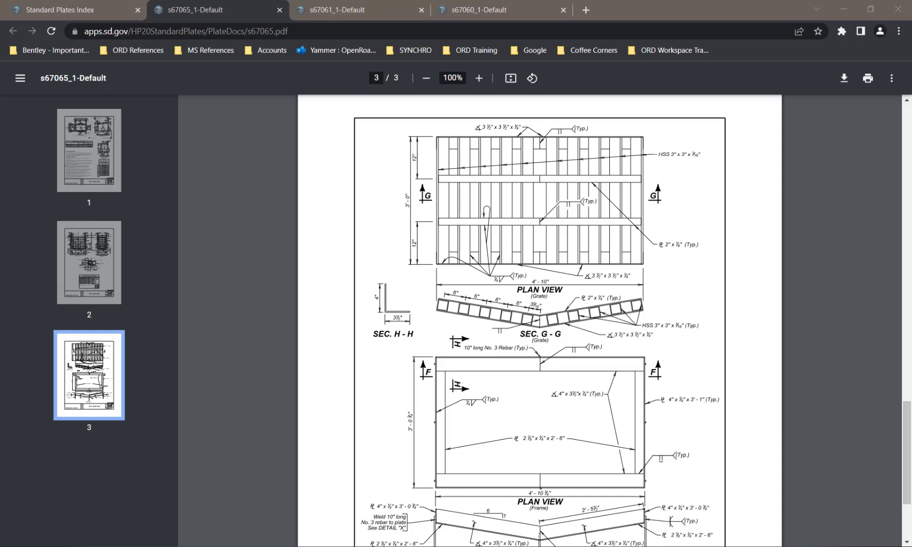
pyautogui.press('Home')
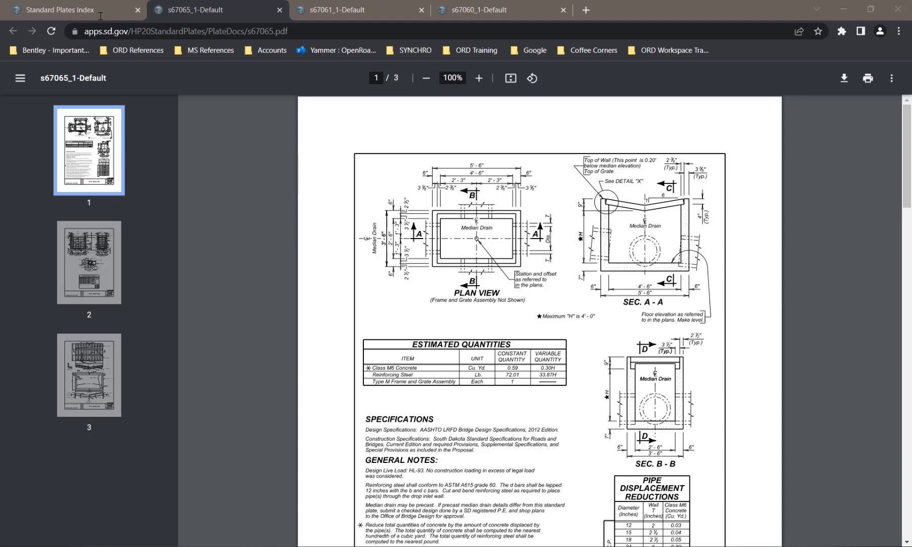
pyautogui.hotkey('ctrl', 'Tab')
pyautogui.scroll(-3, 463, 310)
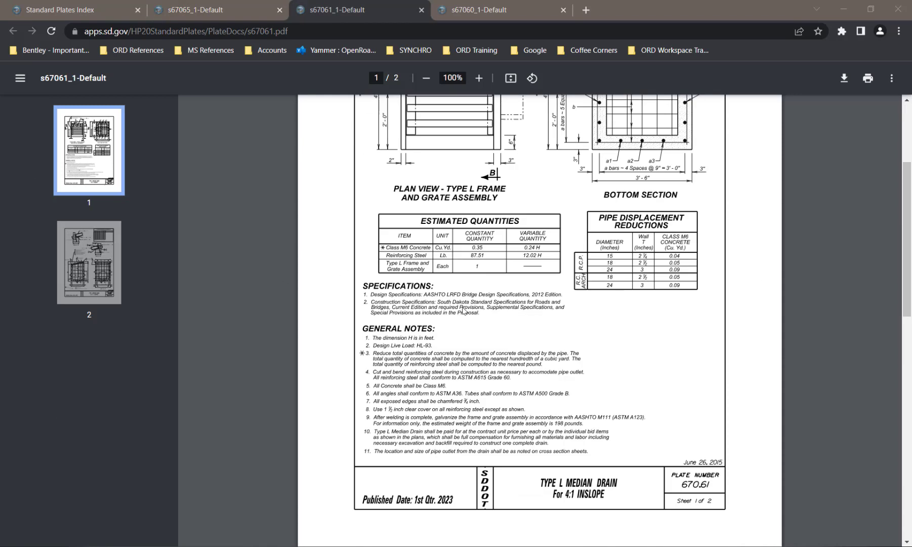
pyautogui.scroll(-10, 463, 310)
pyautogui.press('Home')
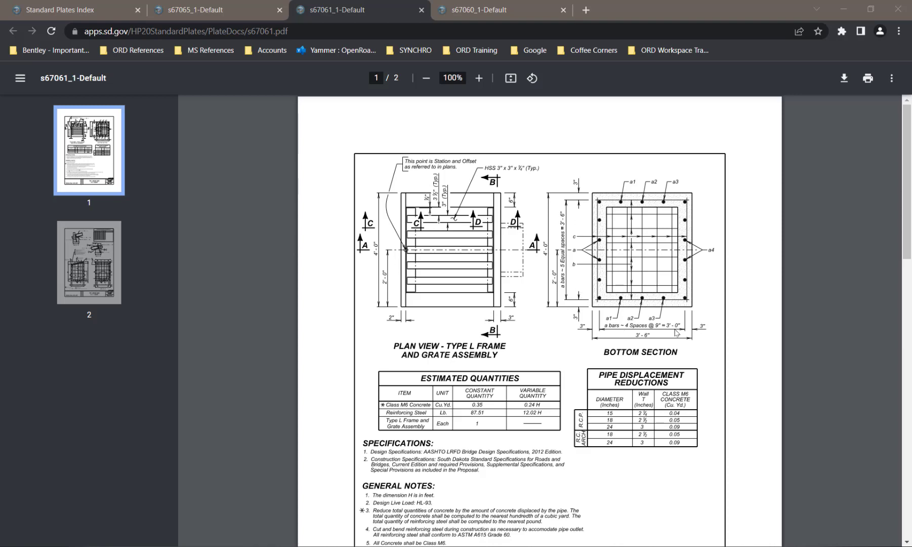
pyautogui.click(480, 12)
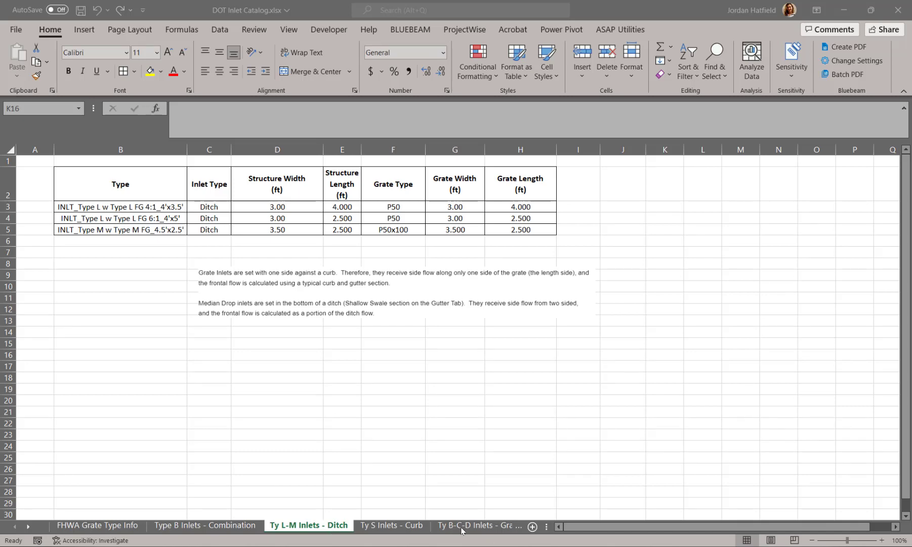
# Step: Open the Ty B-C-D Inlets - Grate sheet in the Excel inlet catalog
pyautogui.click(462, 529)
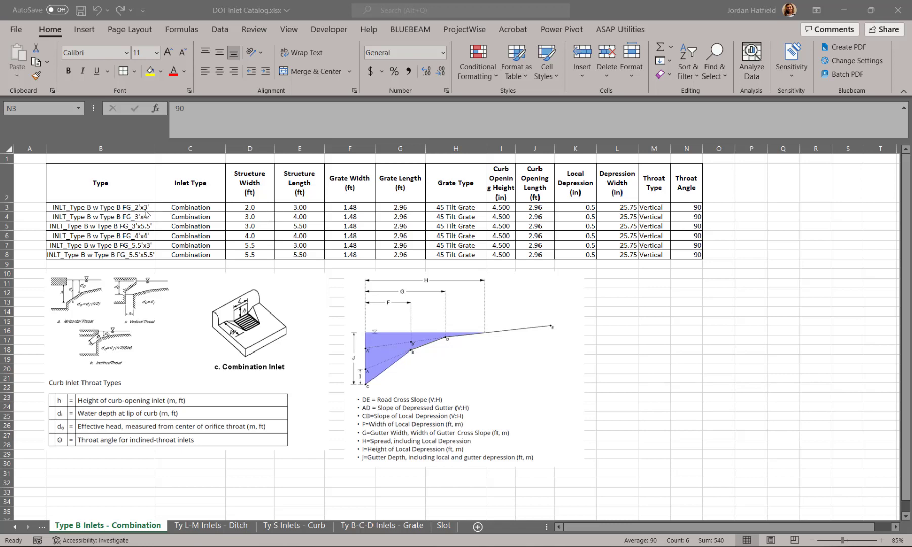
pyautogui.hotkey('ctrl', 'pagedown')
pyautogui.hotkey('ctrl', 'pagedown')
pyautogui.hotkey('ctrl', 'pagedown')
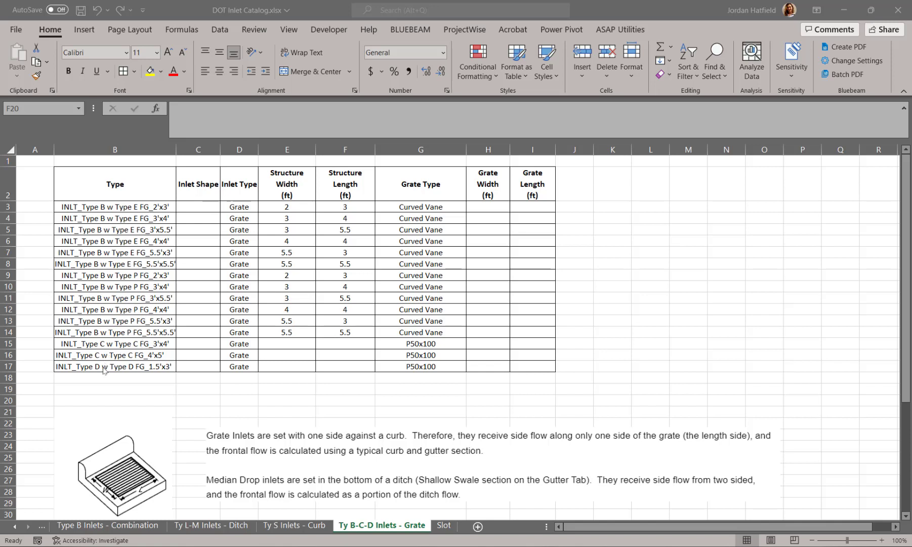
# Step: Examine the plan and section dimensions of the drop inlet on plate s67011 in Chrome
pyautogui.hotkey('alt', 'Tab')
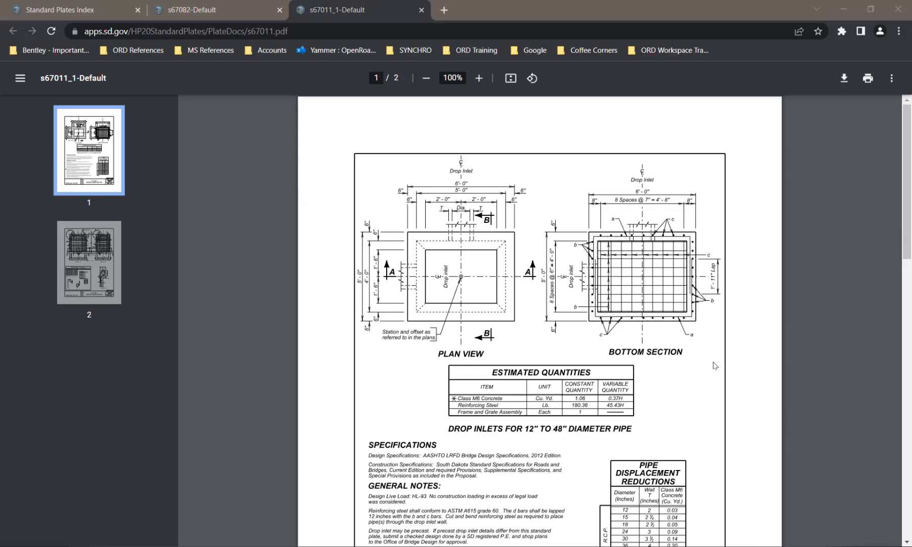
pyautogui.scroll(-15, 528, 352)
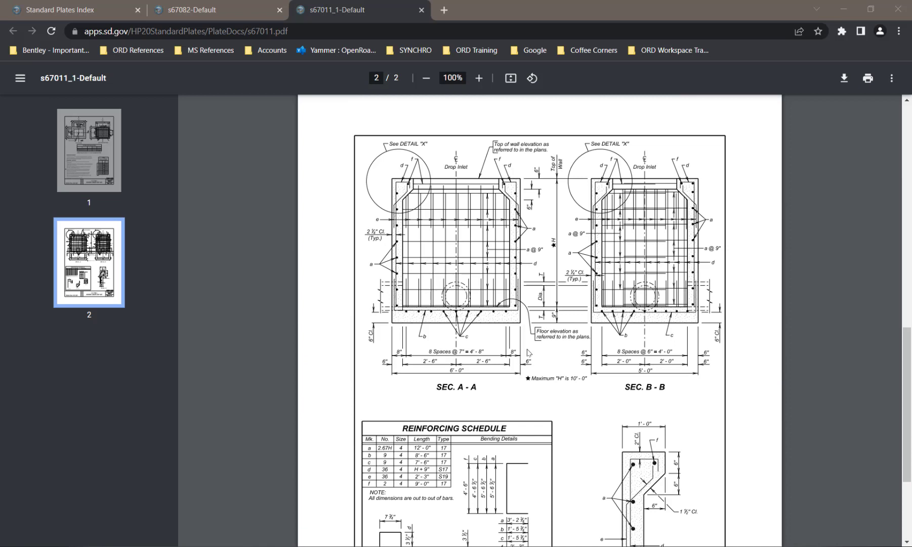
pyautogui.scroll(-1, 528, 353)
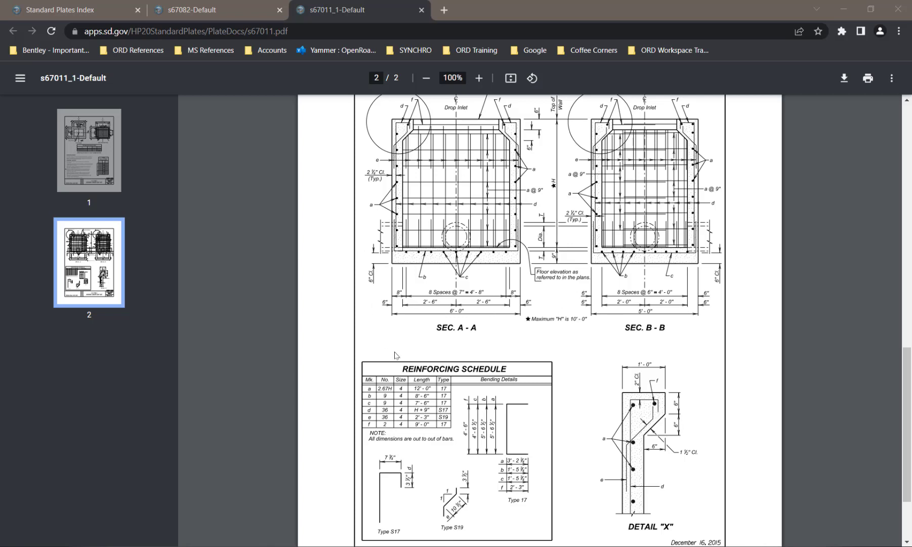
pyautogui.scroll(15, 395, 354)
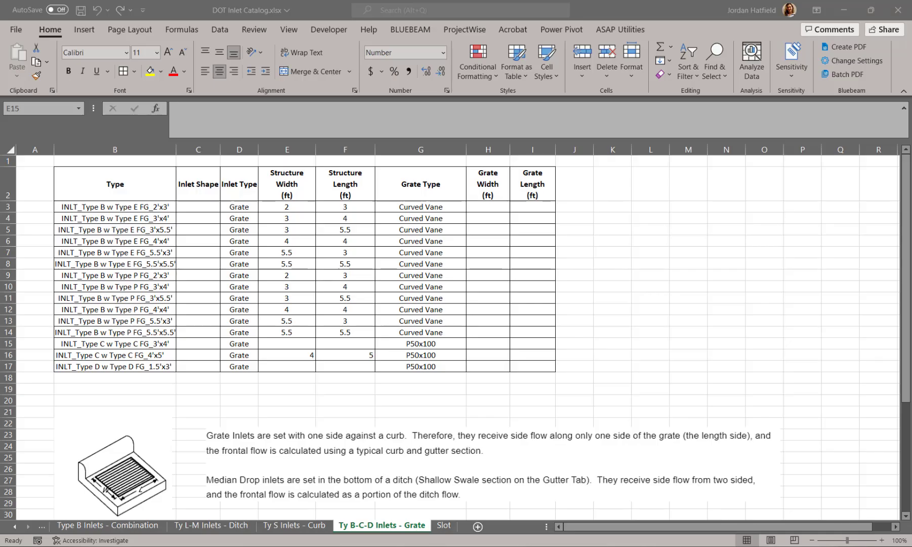
# Step: Enter a structure width of 3.0 ft and a length of 4.0 ft for INLT_Type C w Type C FG_3'x4'
pyautogui.click(313, 343)
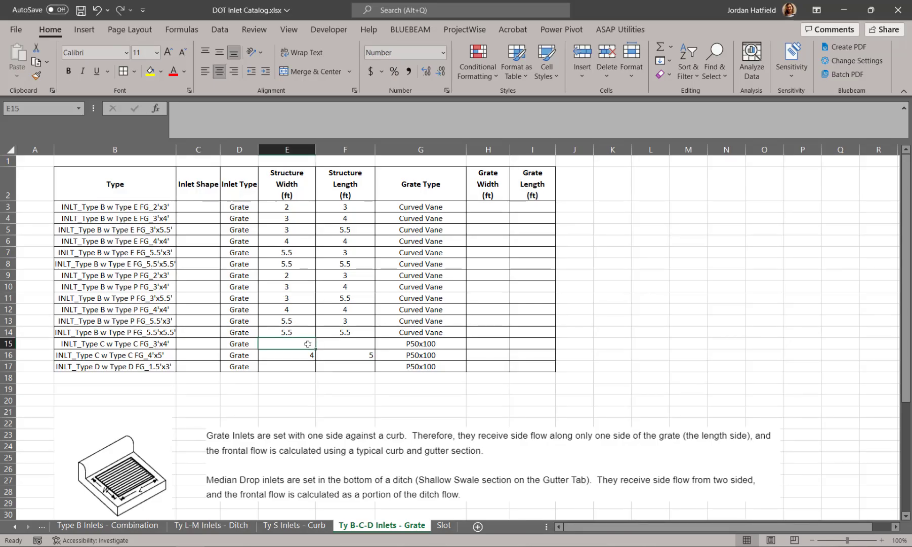
pyautogui.write('3.0')
pyautogui.press('Tab')
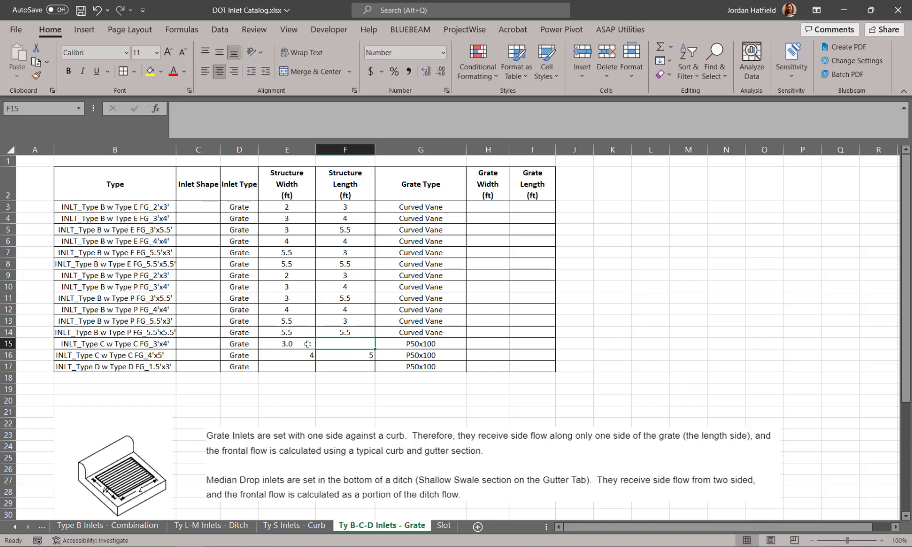
pyautogui.write('4')
pyautogui.press('Return')
pyautogui.press('Return')
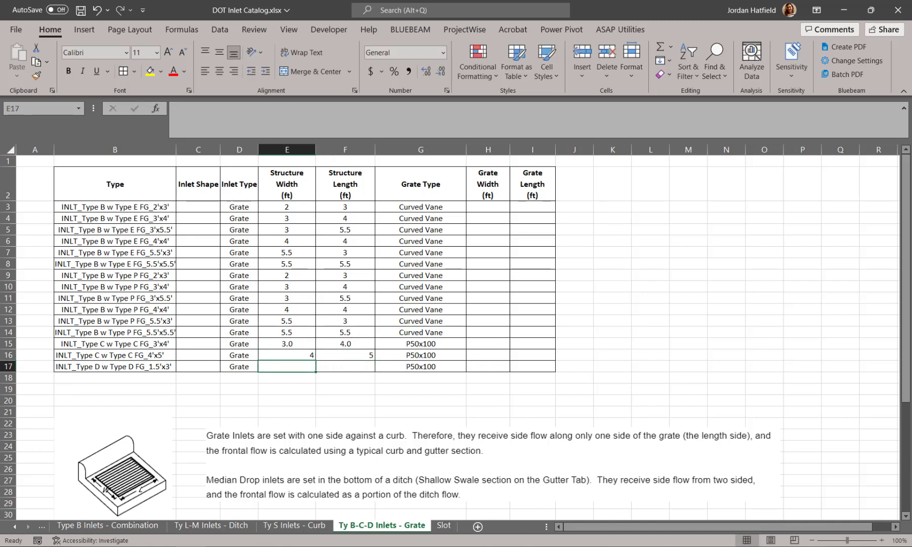
# Step: Check the drop inlet dimensions on plate s67020 in Chrome for the Type D inlet row
pyautogui.hotkey('alt', 'Tab')
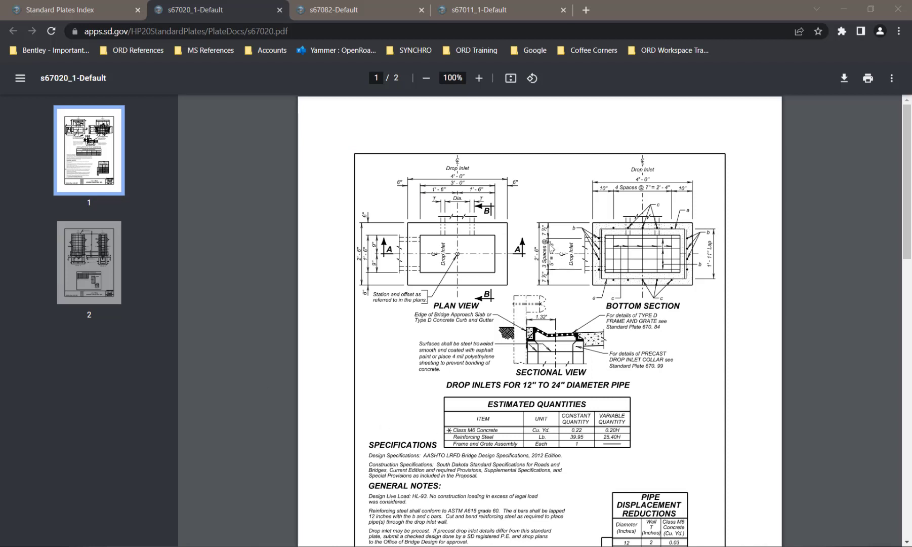
pyautogui.scroll(-15, 516, 359)
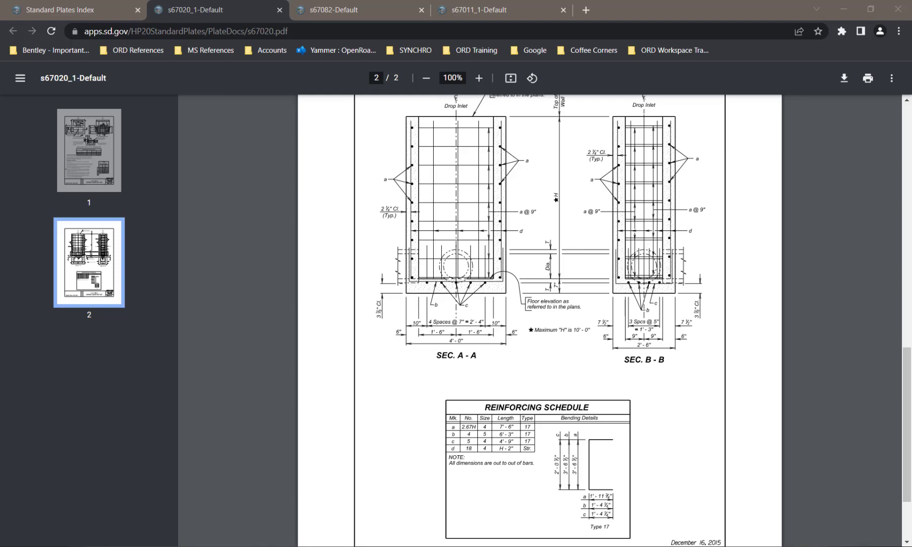
pyautogui.hotkey('alt', 'Tab')
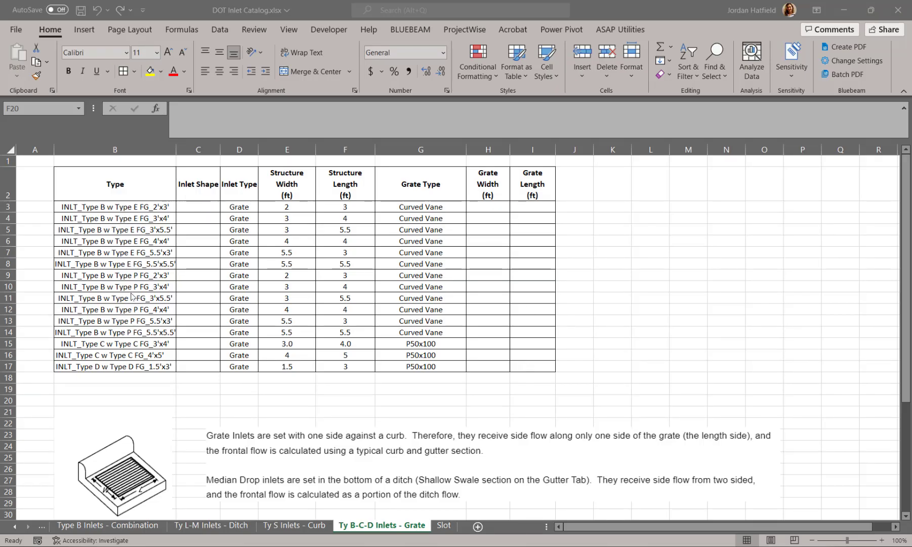
# Step: Select the grate width and length cells H3:I11, and look up the grate dimensions on the Type E plate s67086 in Chrome
pyautogui.moveTo(504, 206); pyautogui.dragTo(534, 299)
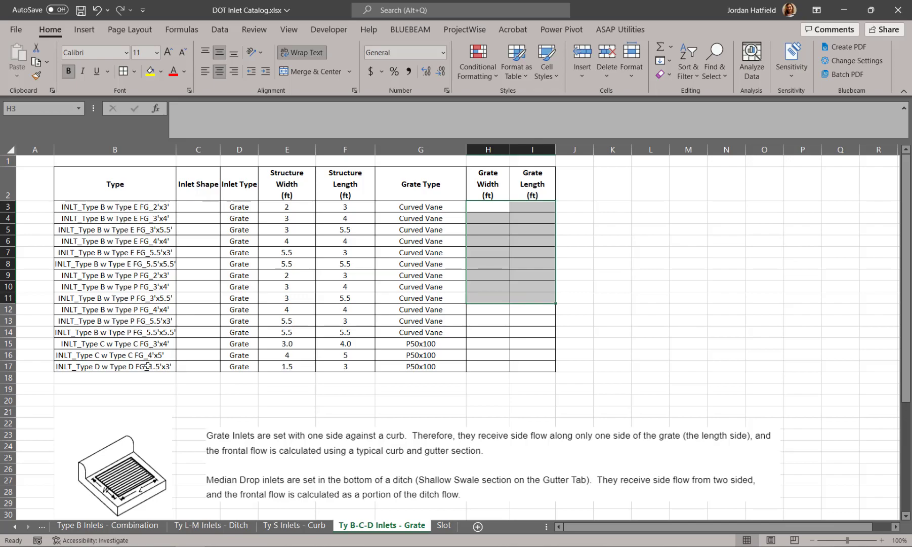
pyautogui.hotkey('alt', 'Tab')
pyautogui.scroll(-2, 541, 426)
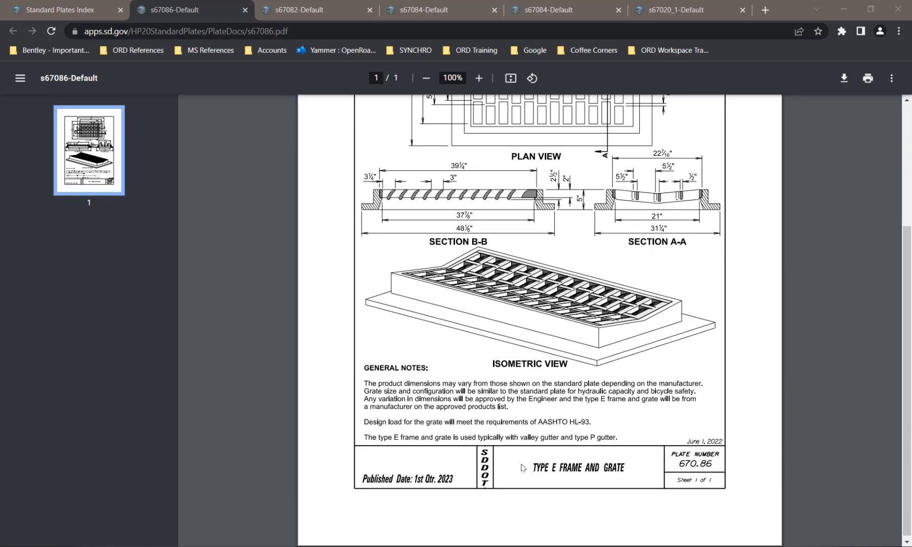
pyautogui.scroll(3, 540, 426)
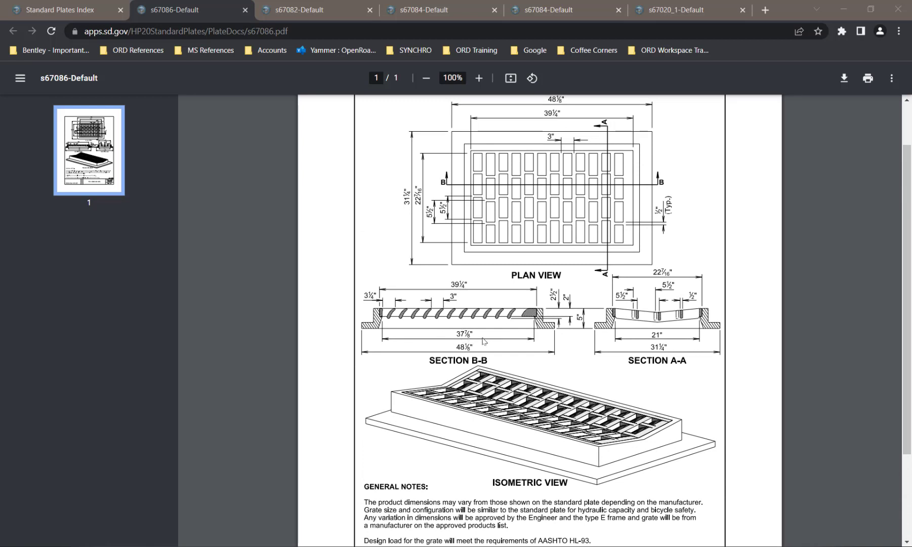
pyautogui.hotkey('alt', 'Tab')
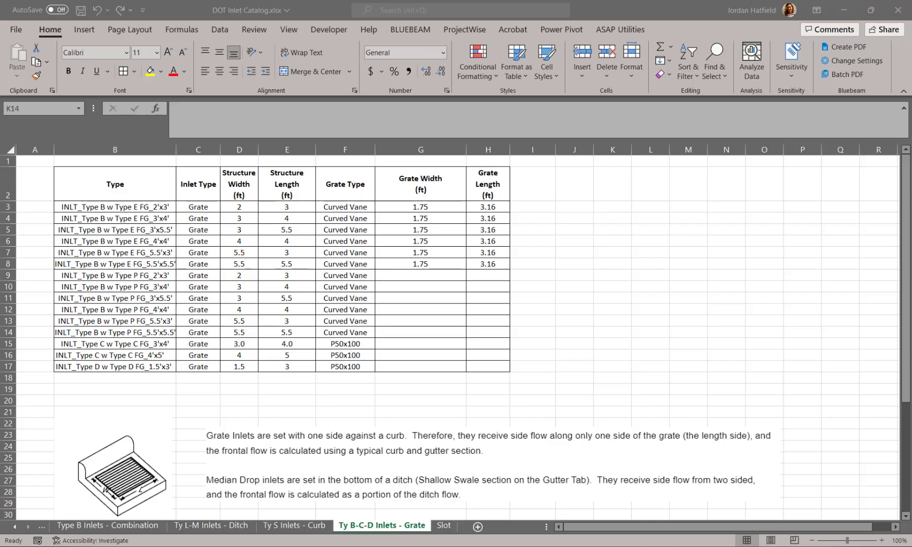
# Step: Look up the Type C and Type D grate dimensions on plates s67082 and s67084 in Chrome, and return to the Excel catalog
pyautogui.hotkey('alt', 'Tab')
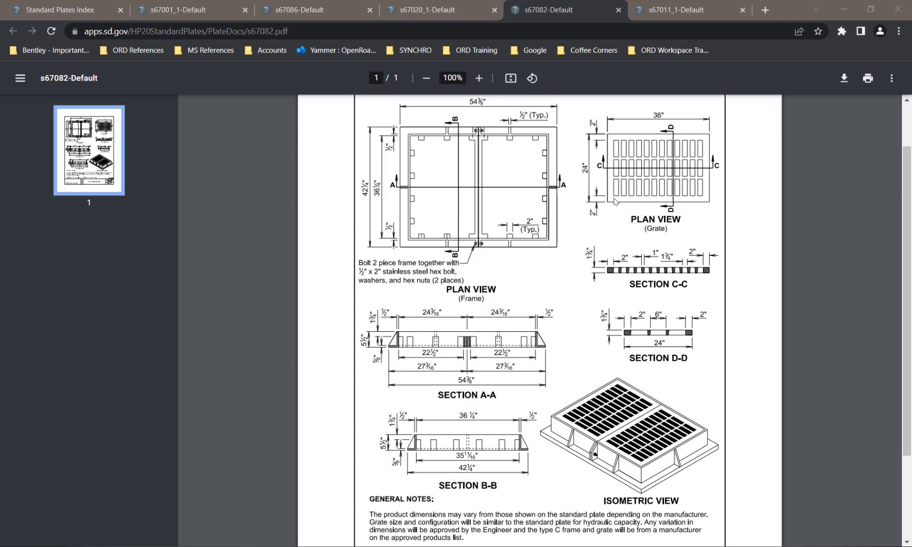
pyautogui.hotkey('alt', 'Tab')
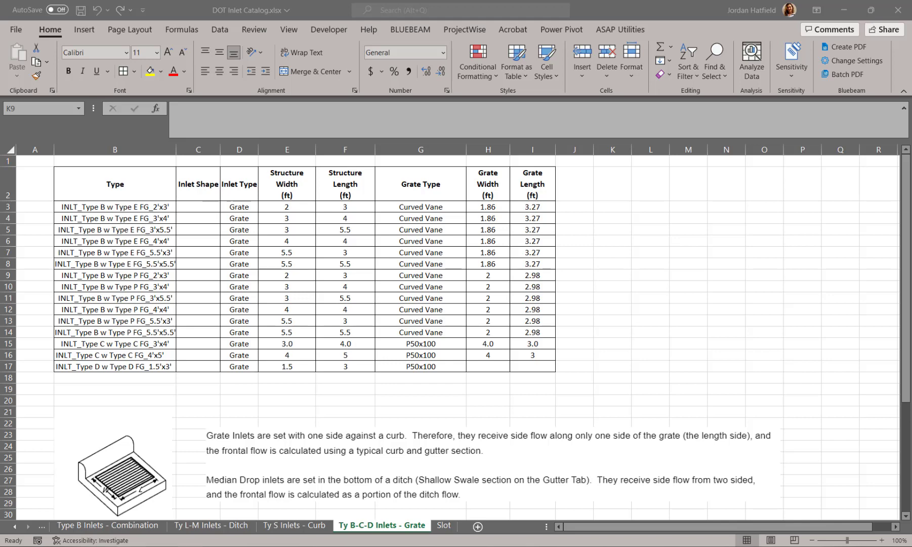
pyautogui.hotkey('alt', 'Tab')
pyautogui.hotkey('ctrl', 'w')
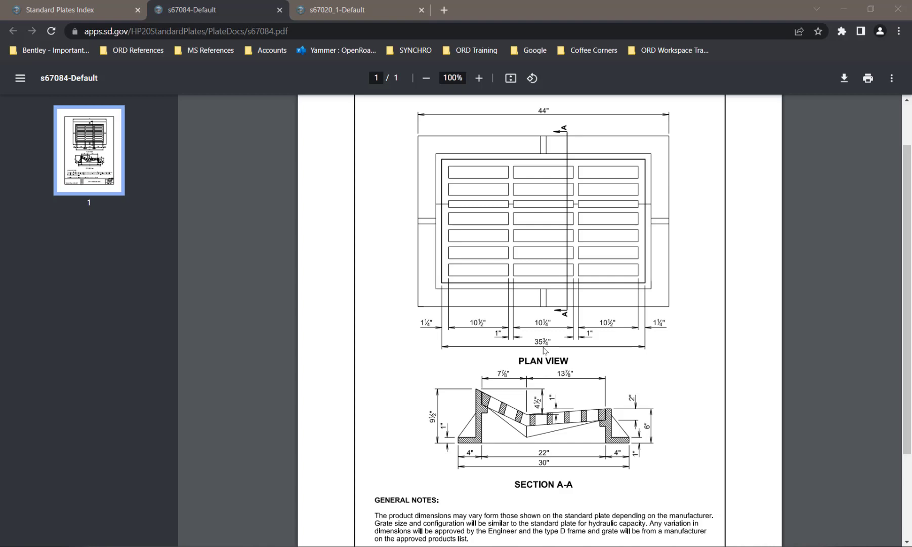
pyautogui.click(844, 9)
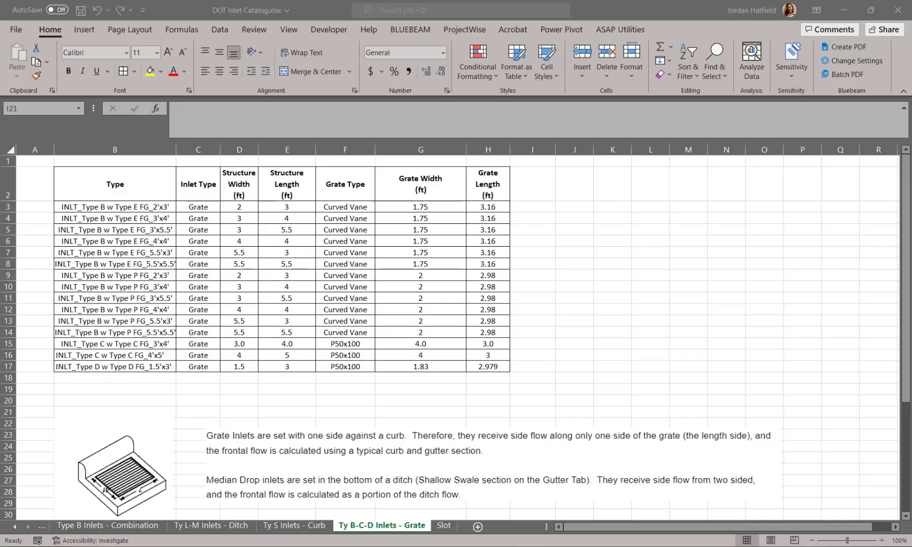